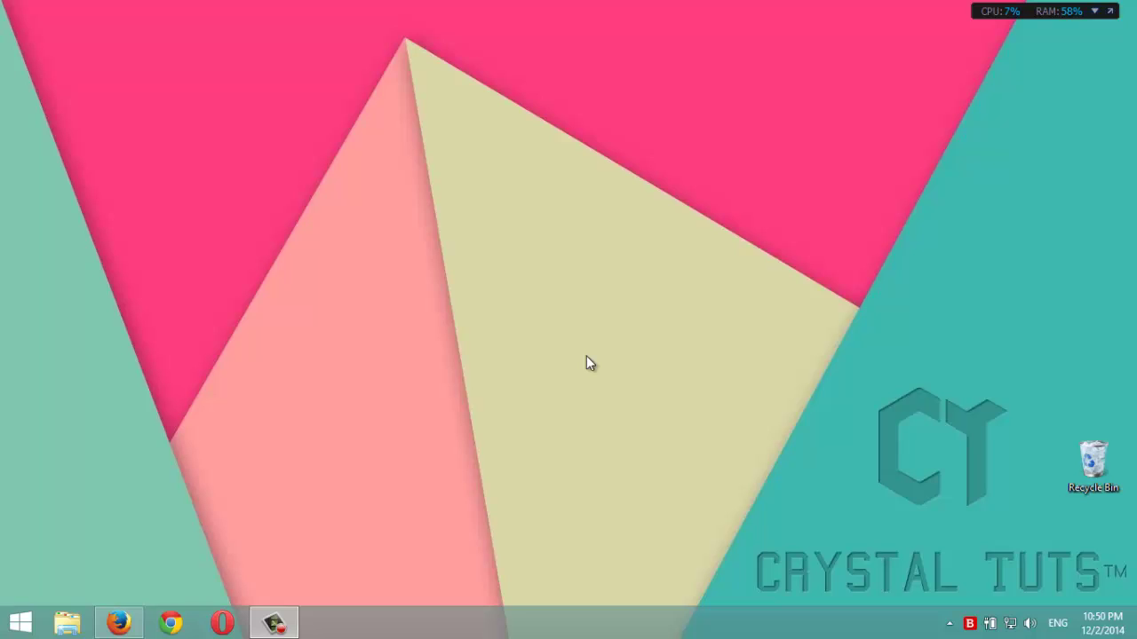
Search Windows everywhere for "sche" and open the Schedule tasks result to launch Task Scheduler
left_click(20, 622)
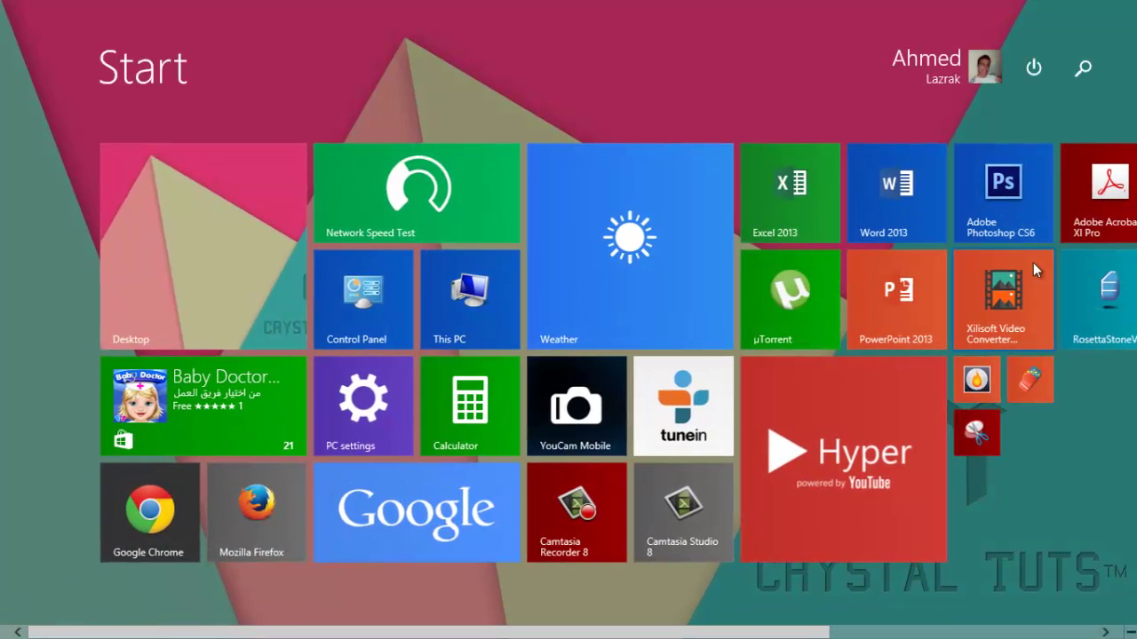
left_click(1084, 67)
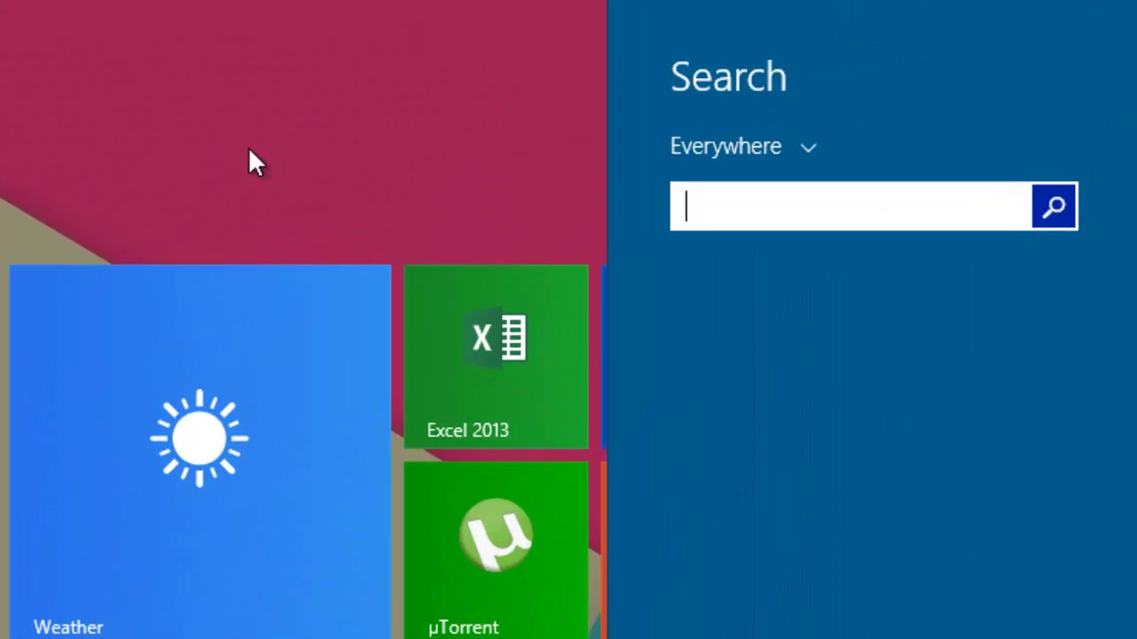
type("sche")
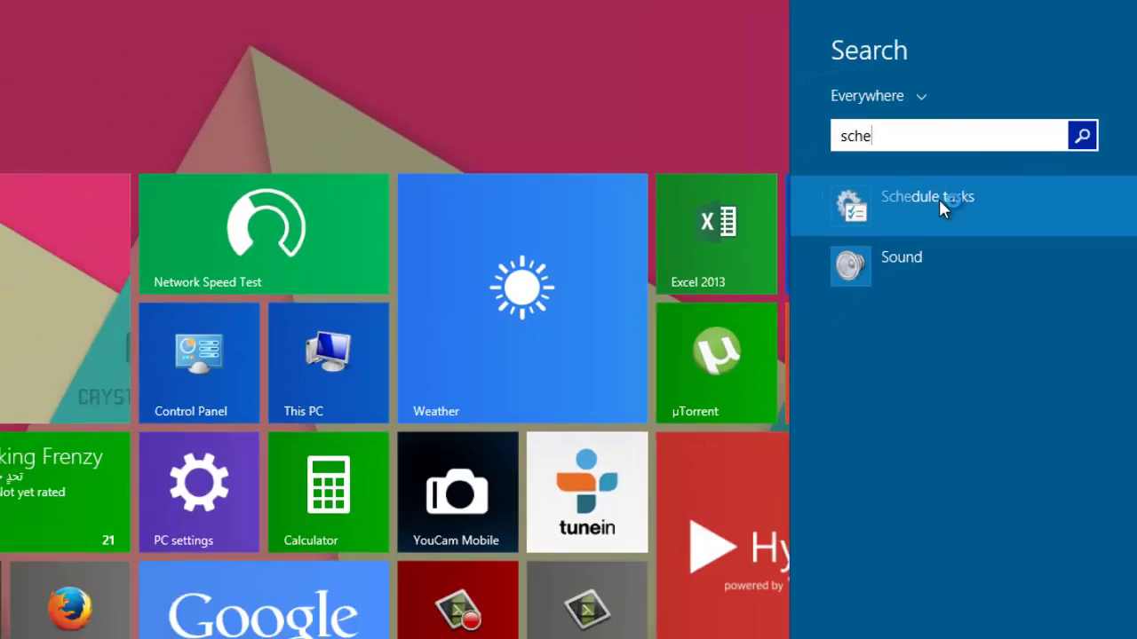
left_click(939, 199)
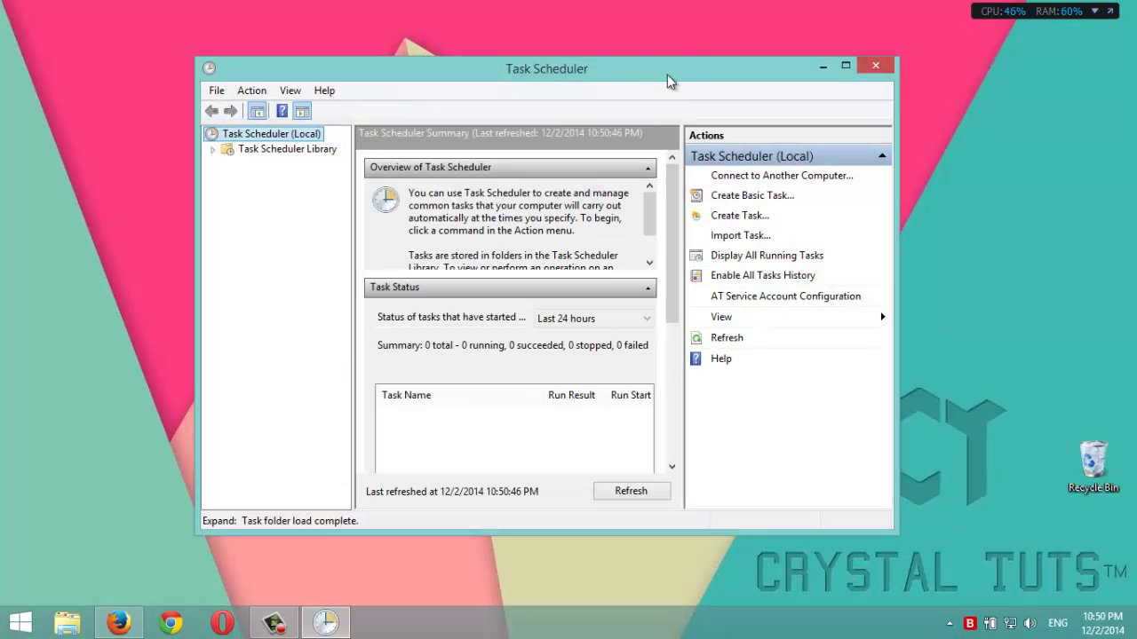
Minimize Task Scheduler, locate its shortcut in the Administrative Tools of Control Panel's System and Security category, and close those windows
left_click(825, 65)
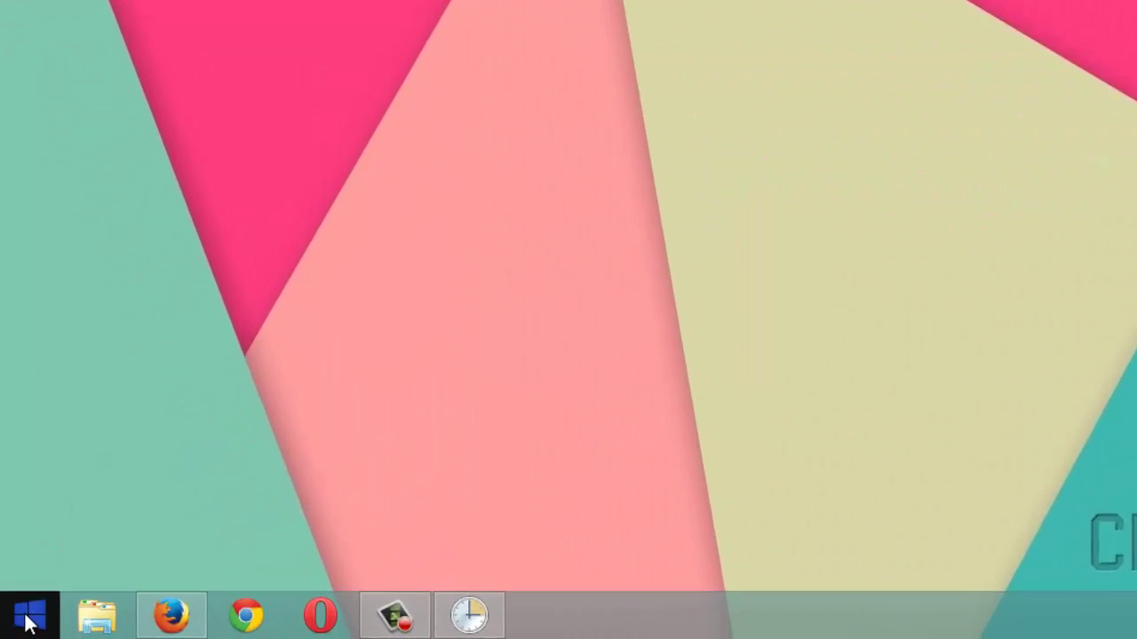
right_click(20, 622)
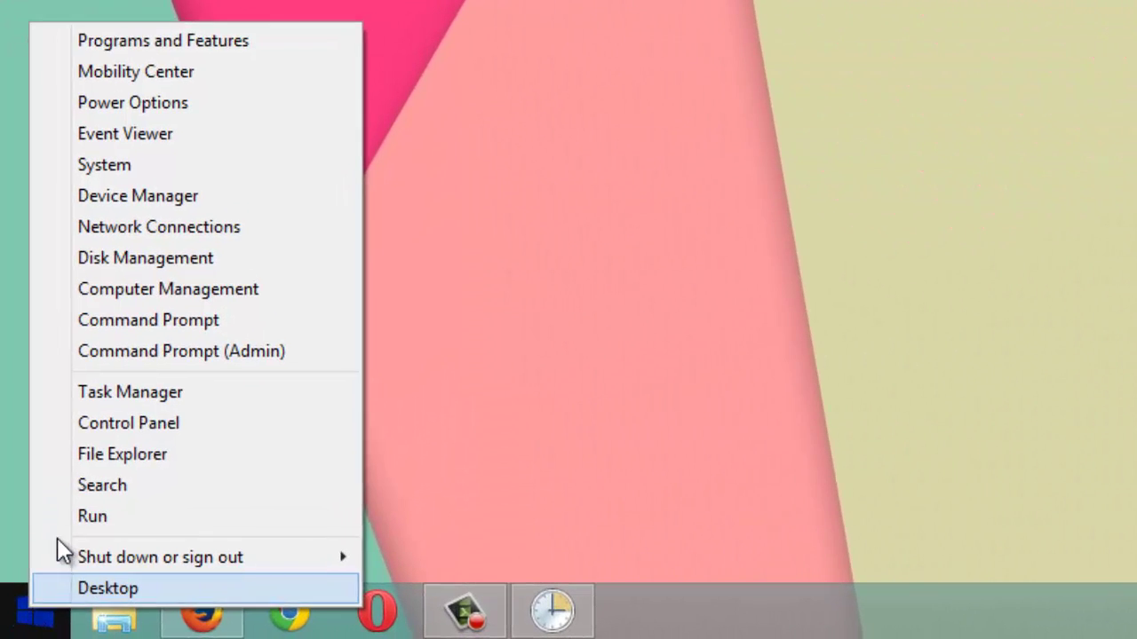
left_click(89, 424)
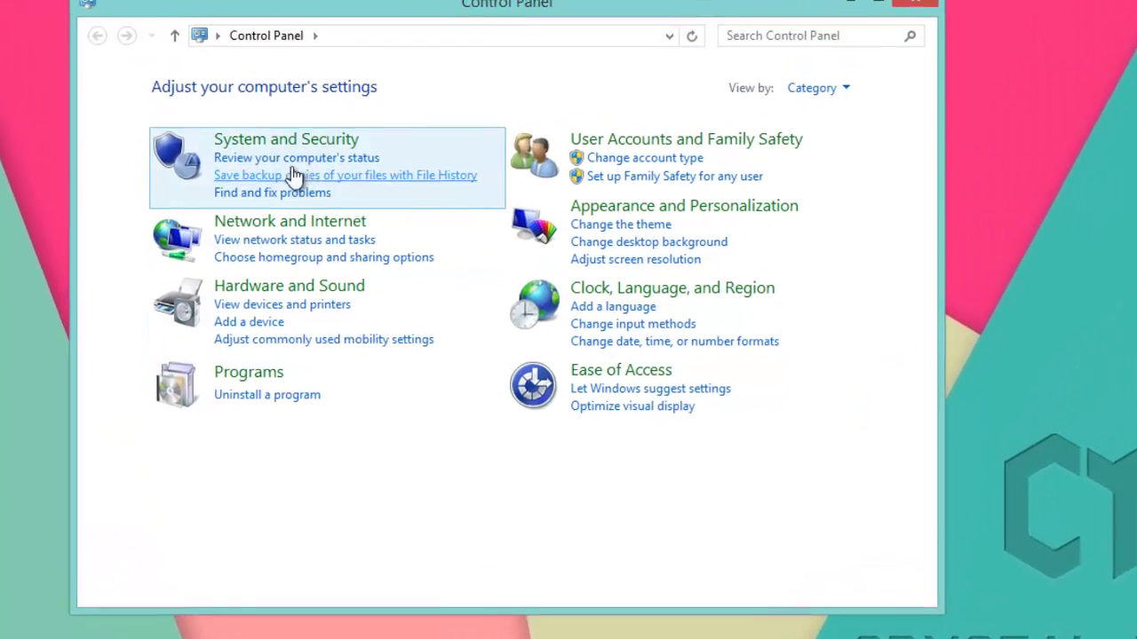
left_click(271, 146)
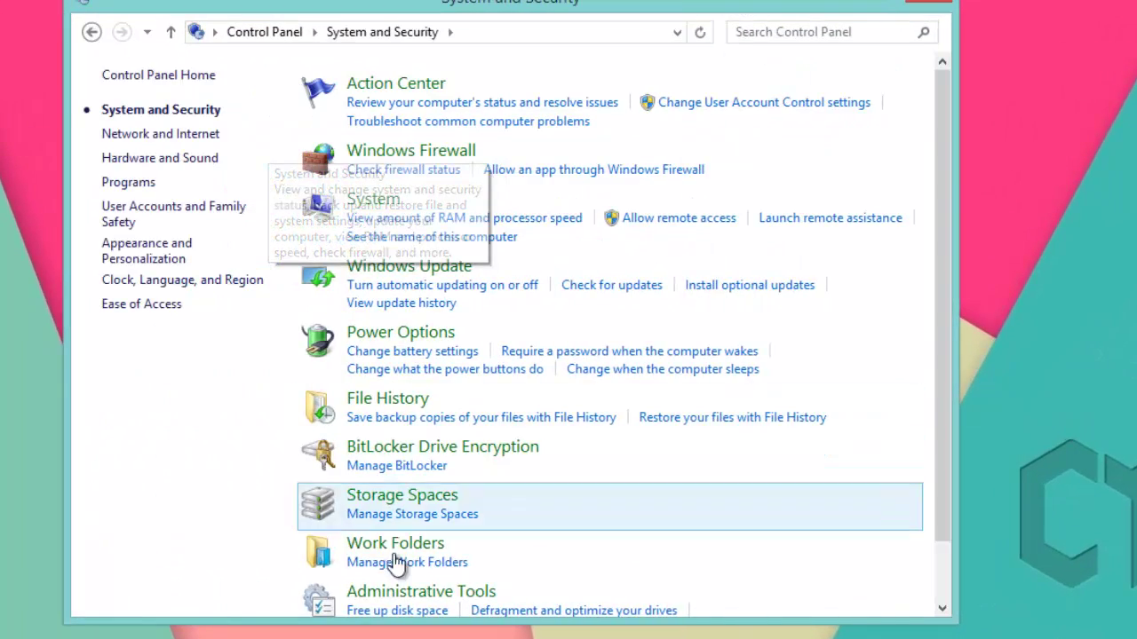
left_click(378, 595)
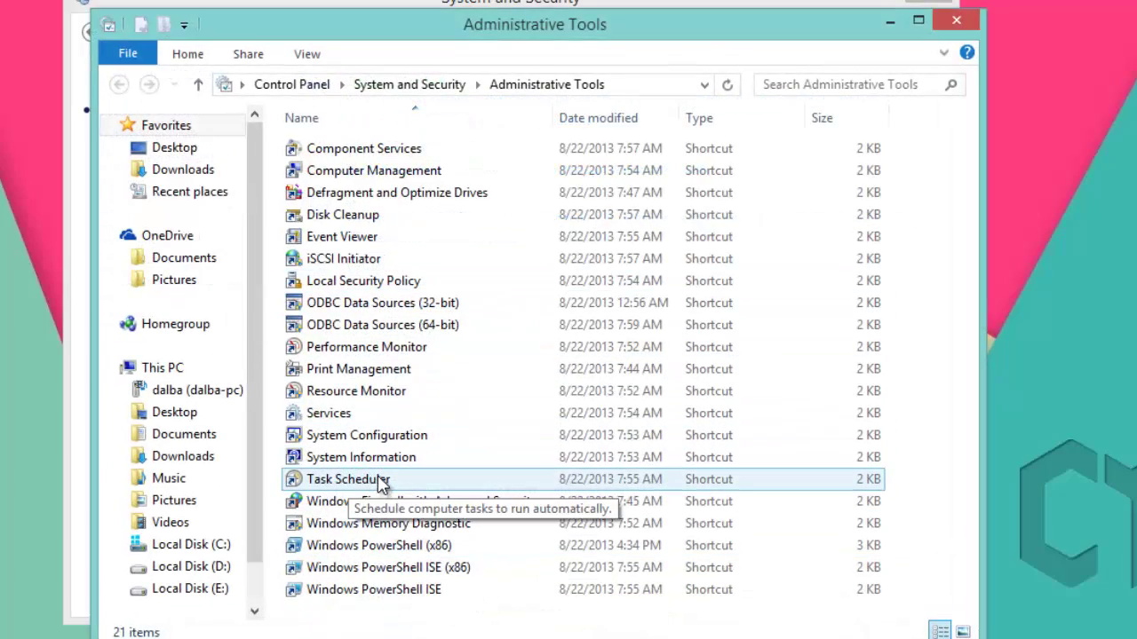
left_click(955, 20)
left_click(955, 7)
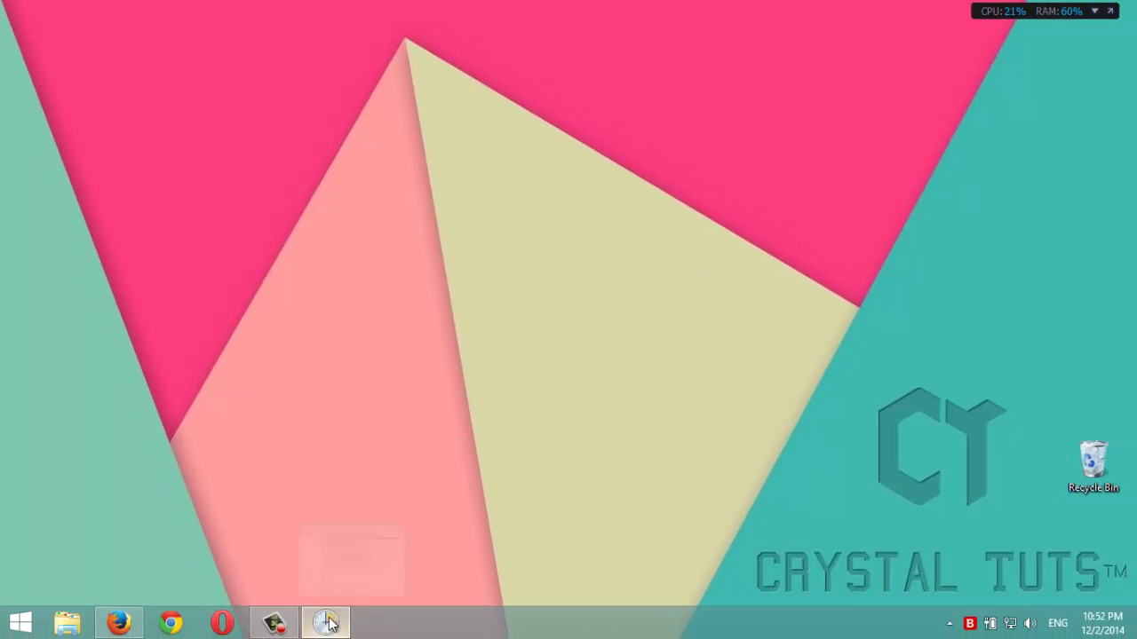
Restore and maximize Task Scheduler, and start a new non-basic task named "Shutdown Computer", keeping the default user account
left_click(328, 623)
left_click(841, 70)
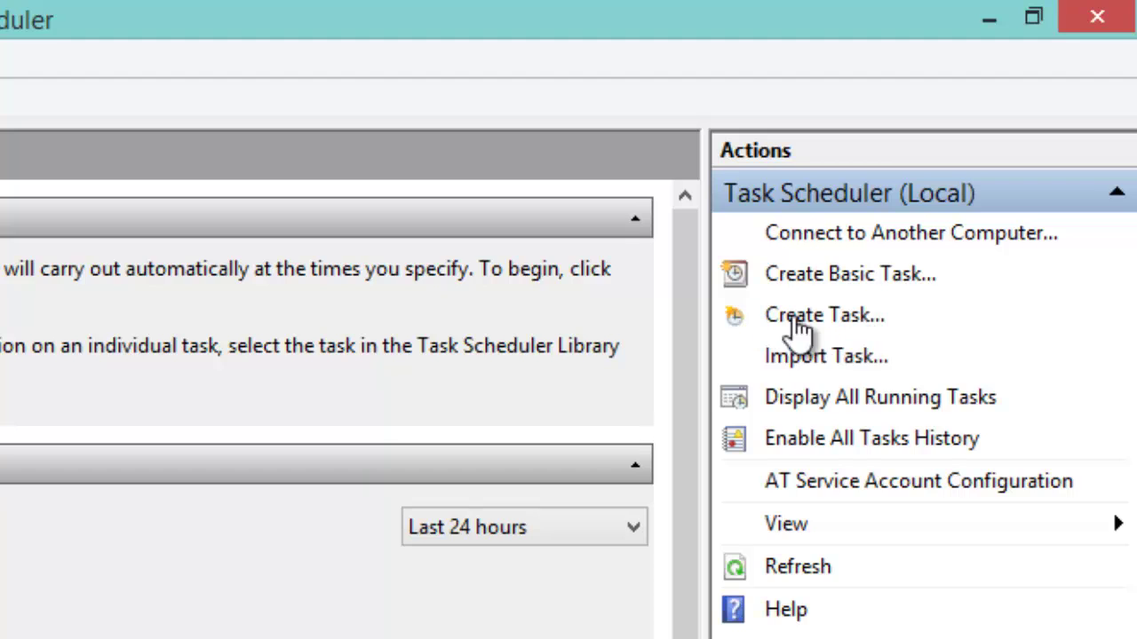
left_click(826, 289)
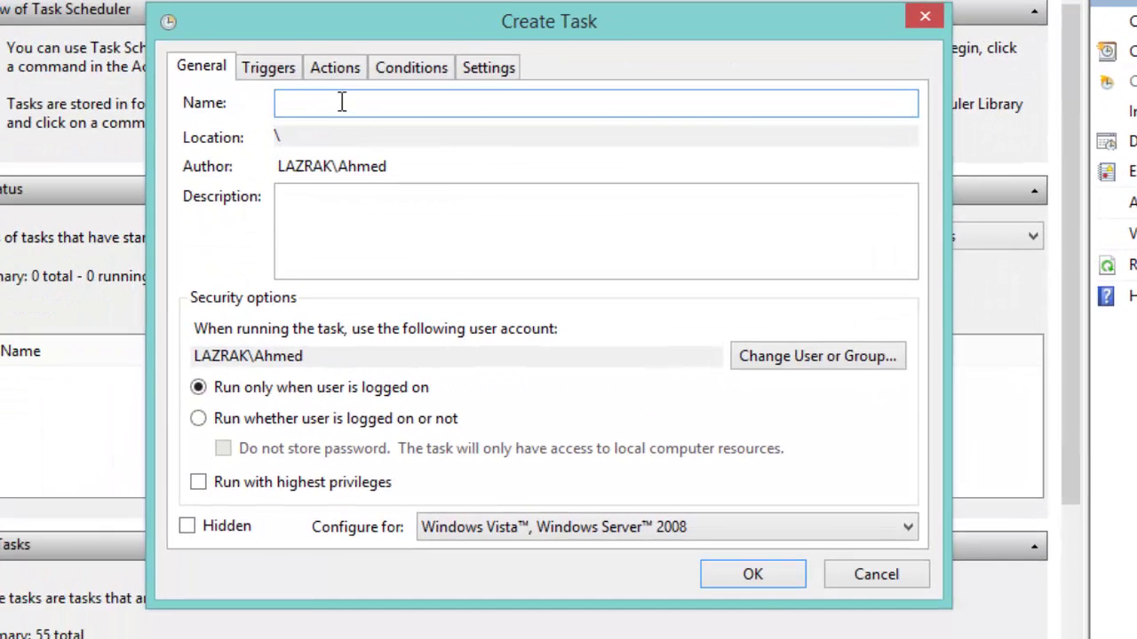
type("Shut")
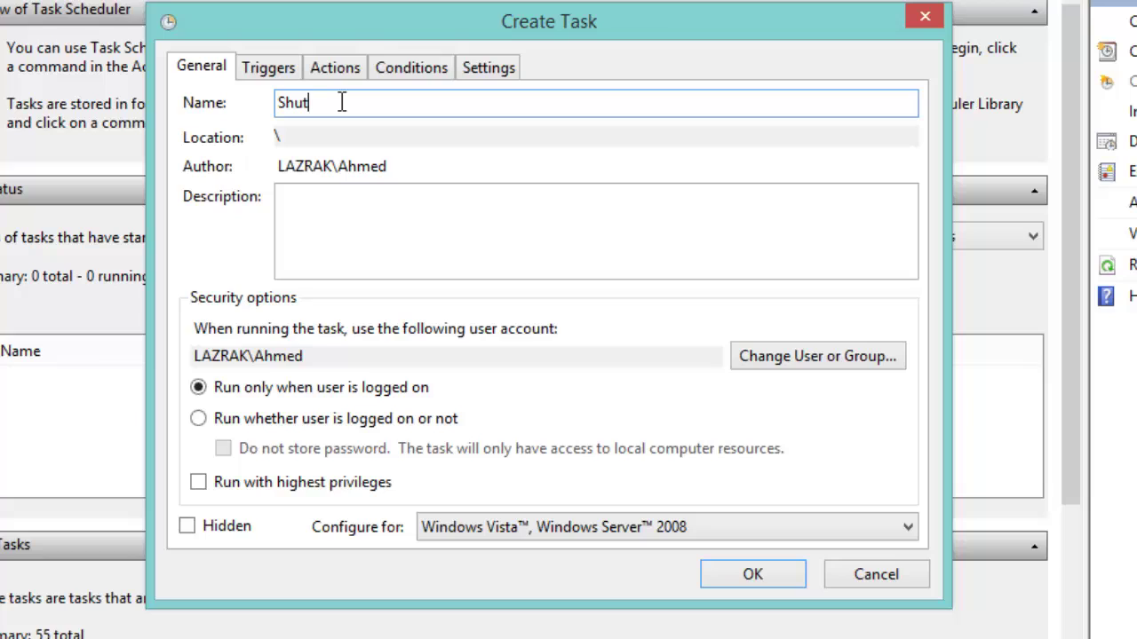
type("down Computer")
left_click(801, 358)
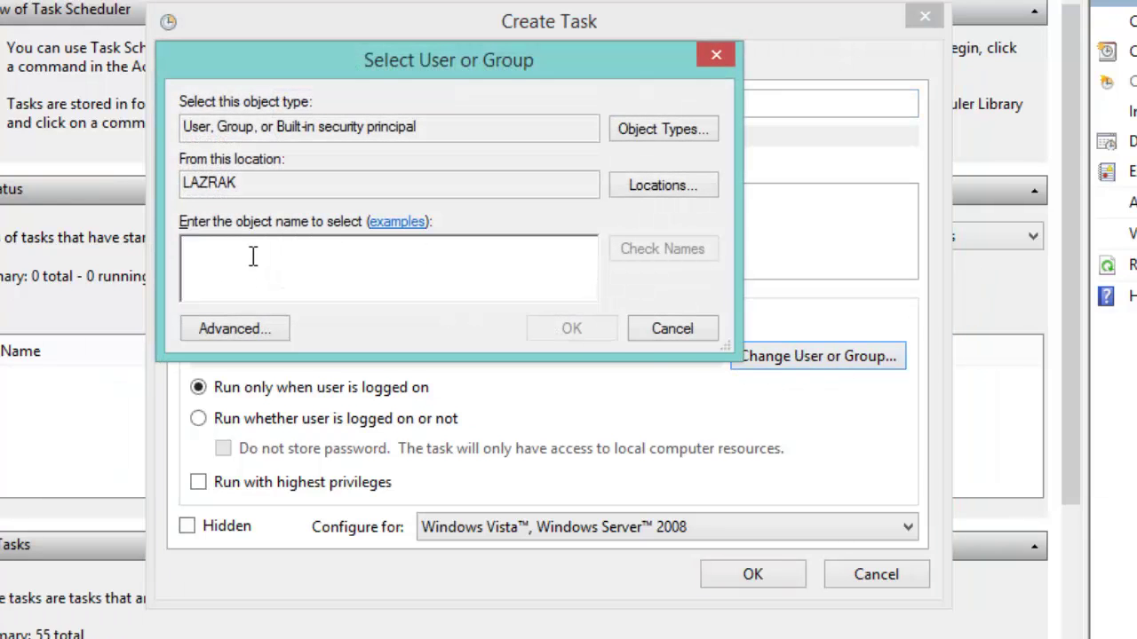
left_click(653, 331)
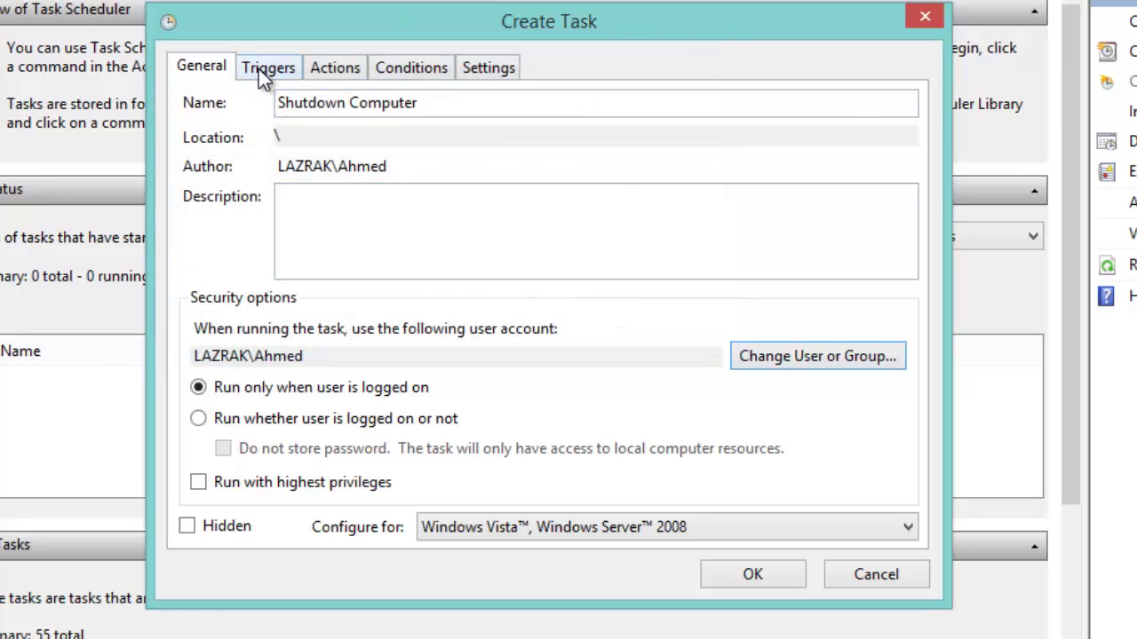
Add a scheduled trigger that runs the task daily at 1:00:00 AM, recurring every 1 day
left_click(270, 71)
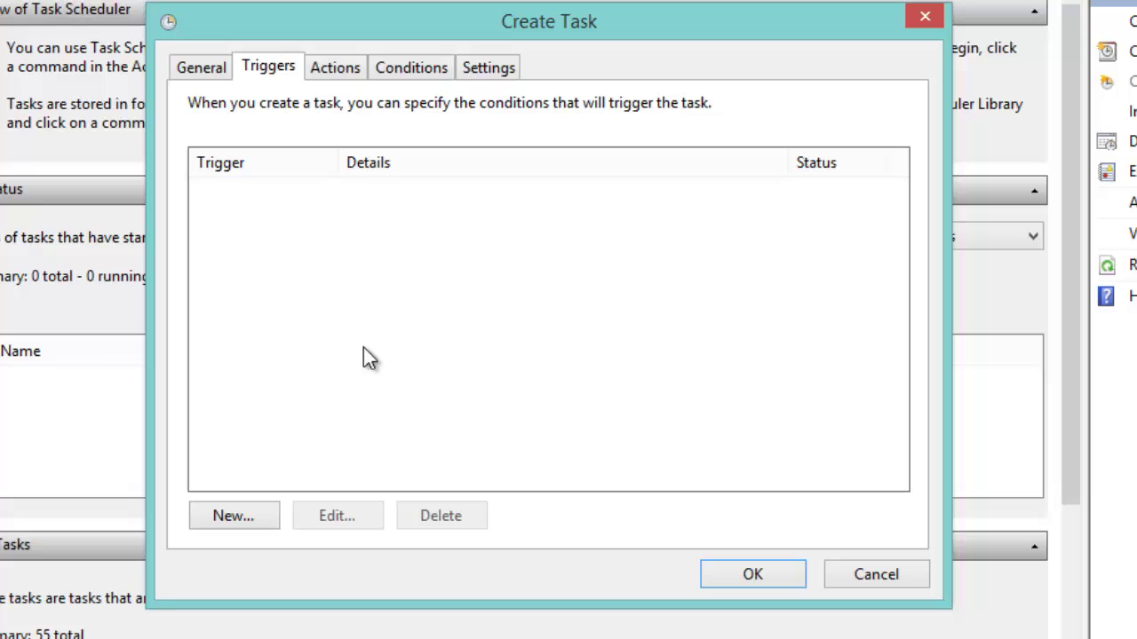
left_click(256, 513)
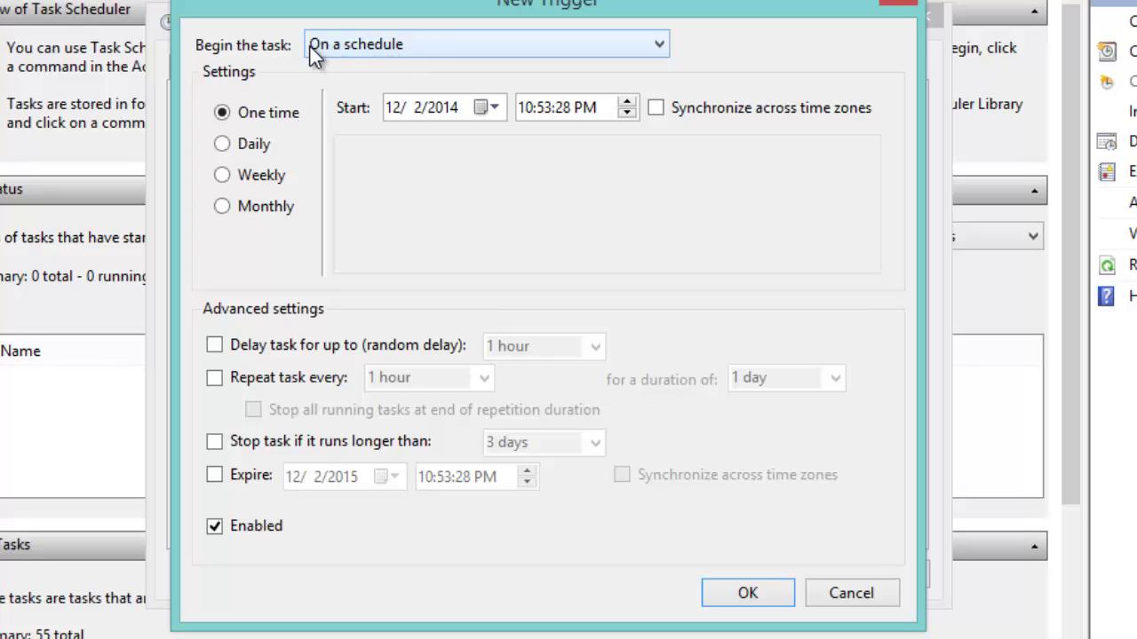
left_click(249, 144)
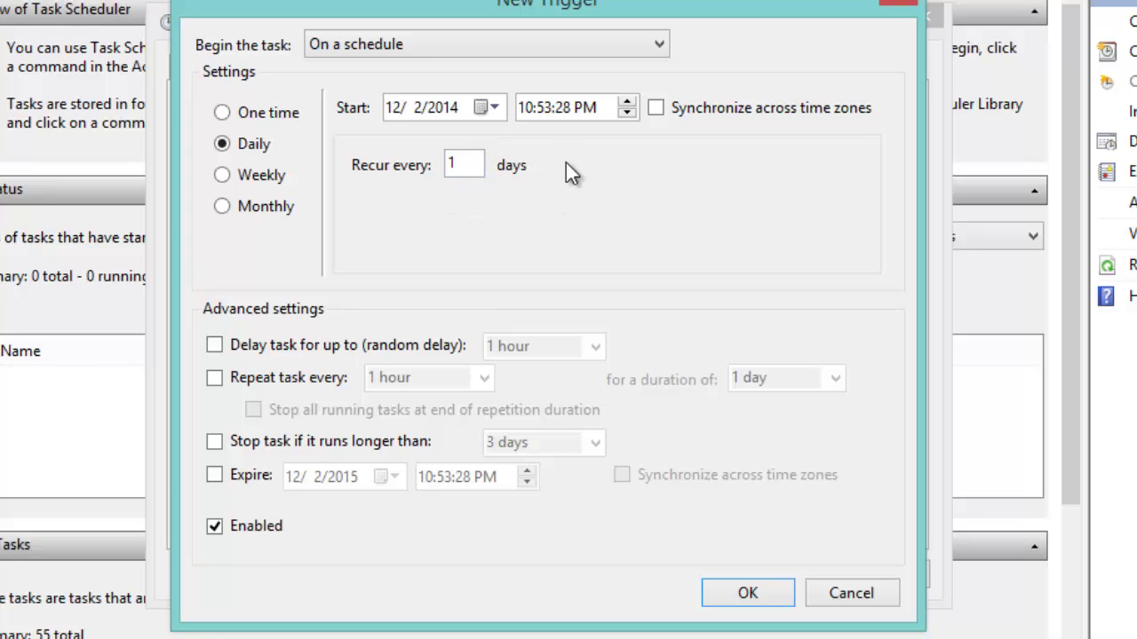
left_click(528, 111)
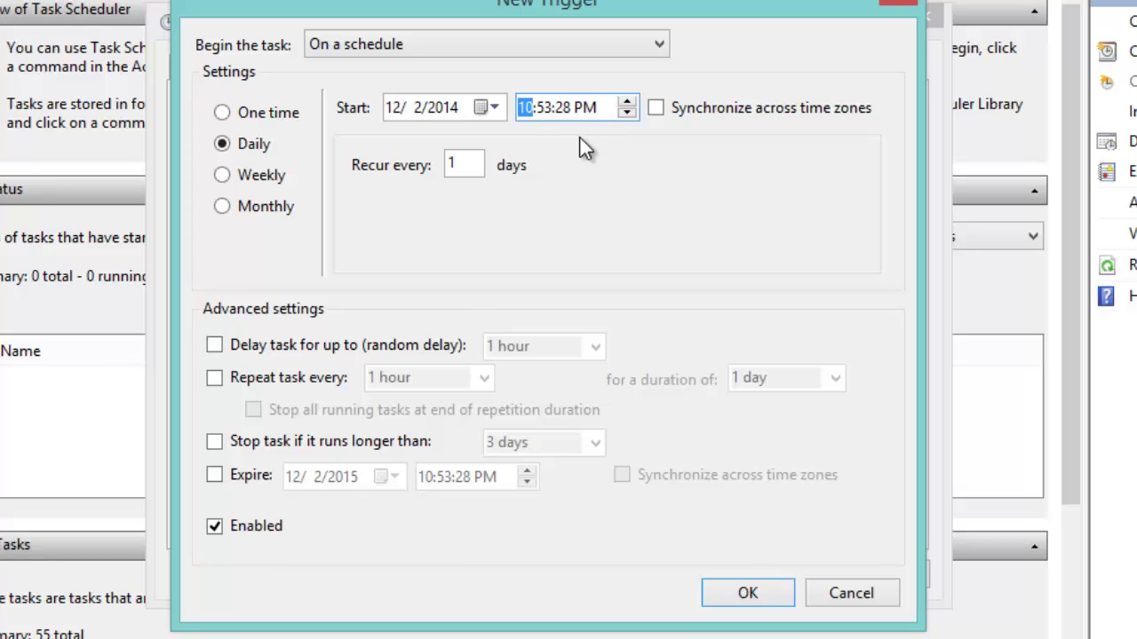
type("1")
key("Right")
type("00")
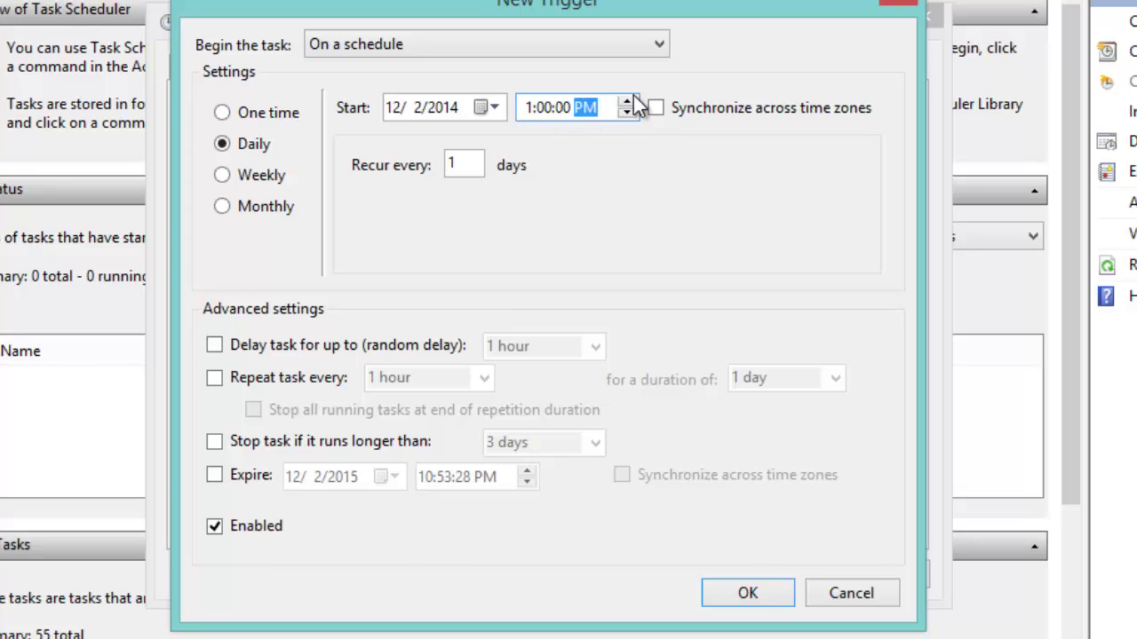
left_click(628, 101)
left_click(748, 596)
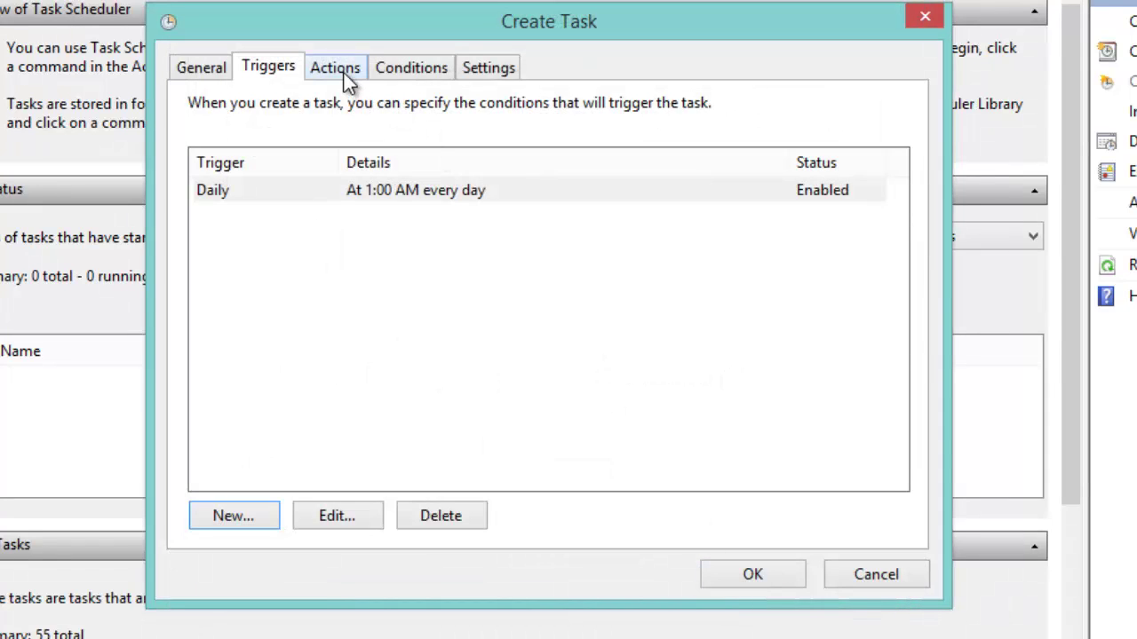
Add a Start a program action to the task that runs shutdown.exe from C:\Windows\System32
left_click(344, 73)
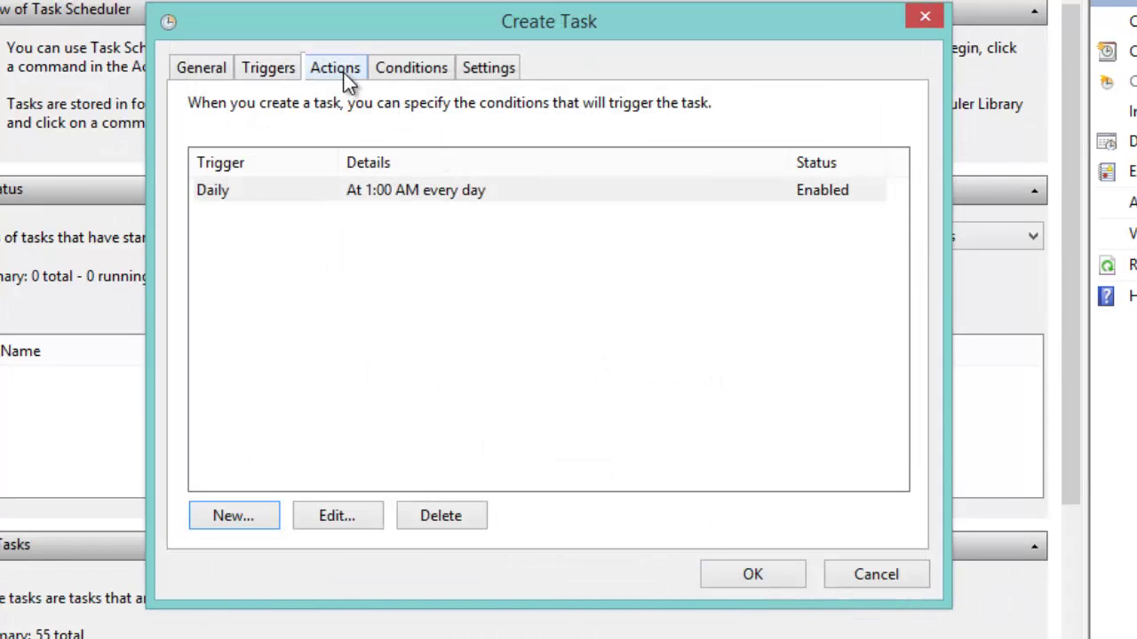
left_click(260, 522)
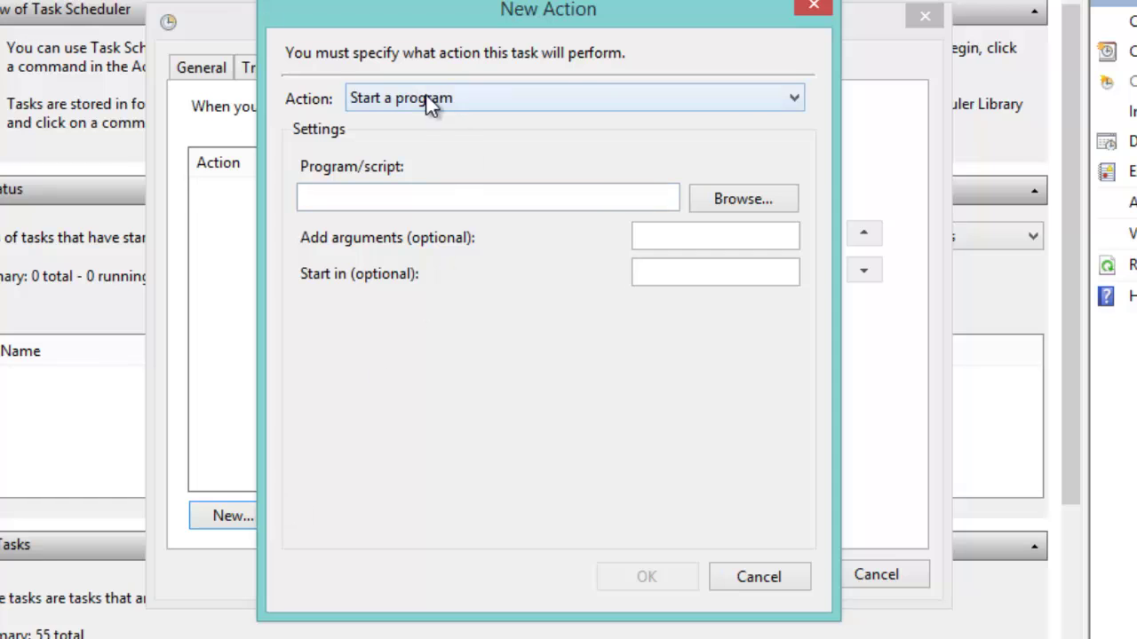
left_click(719, 199)
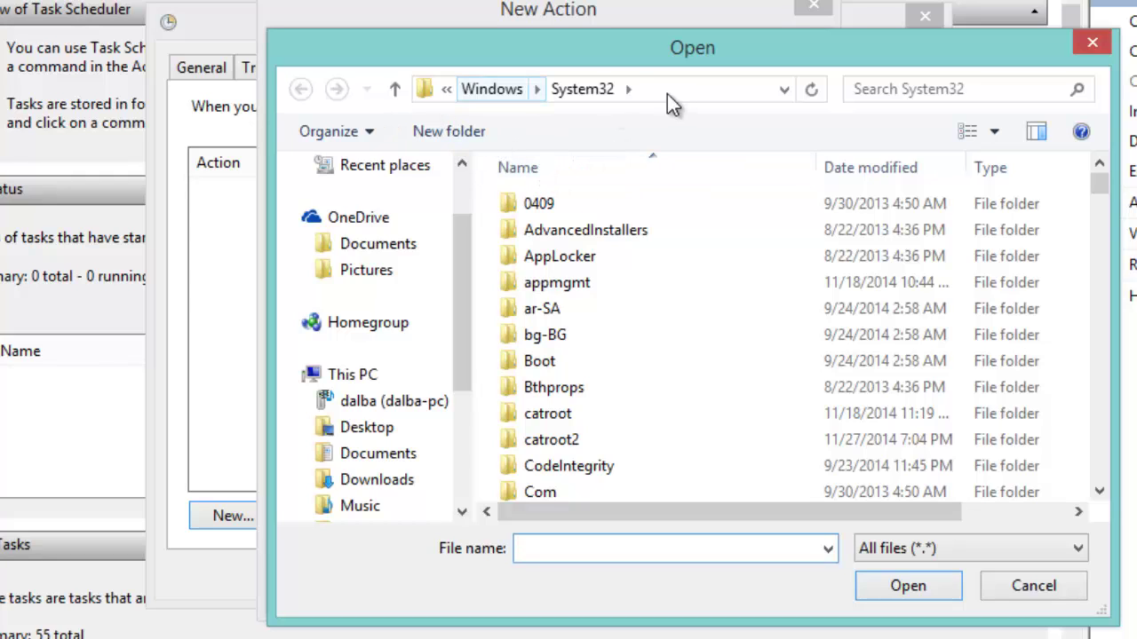
left_click(426, 91)
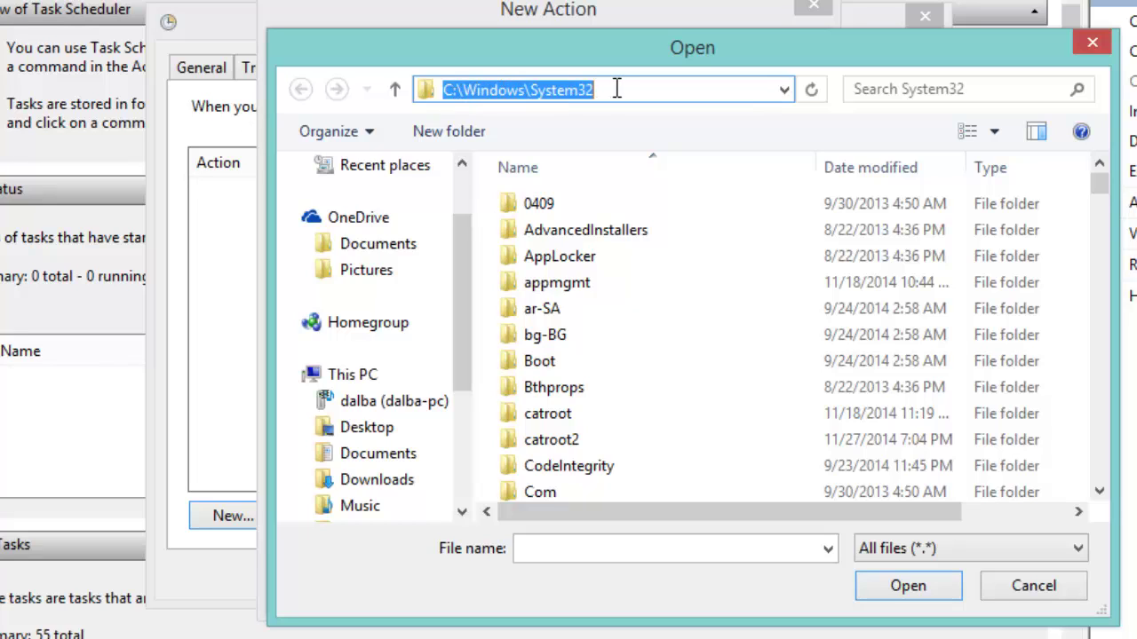
left_click(573, 548)
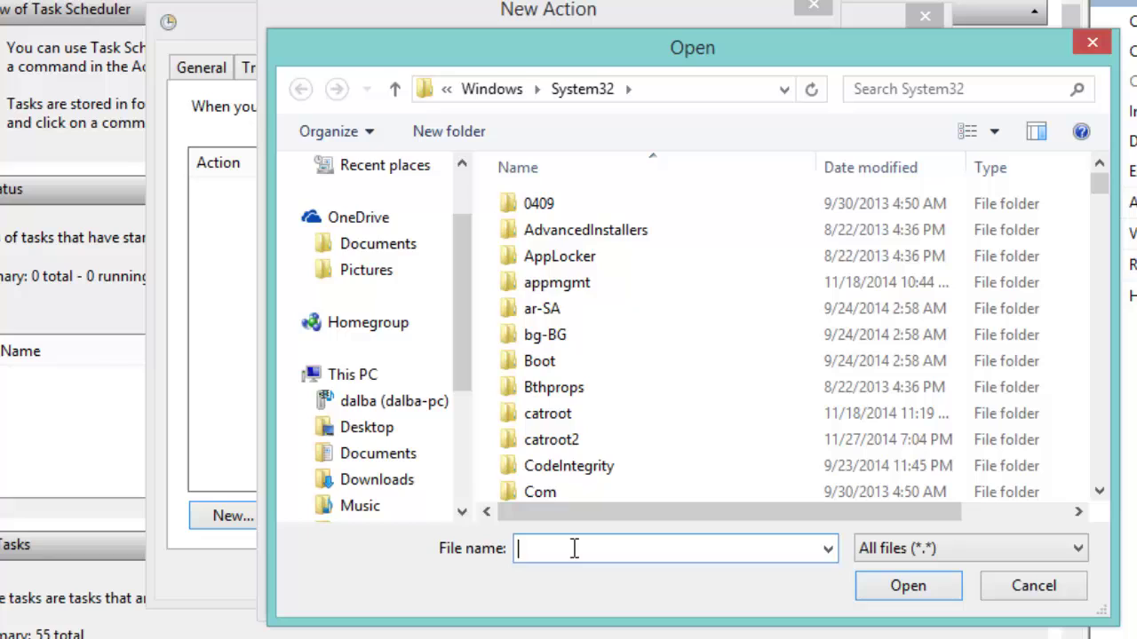
type("shu")
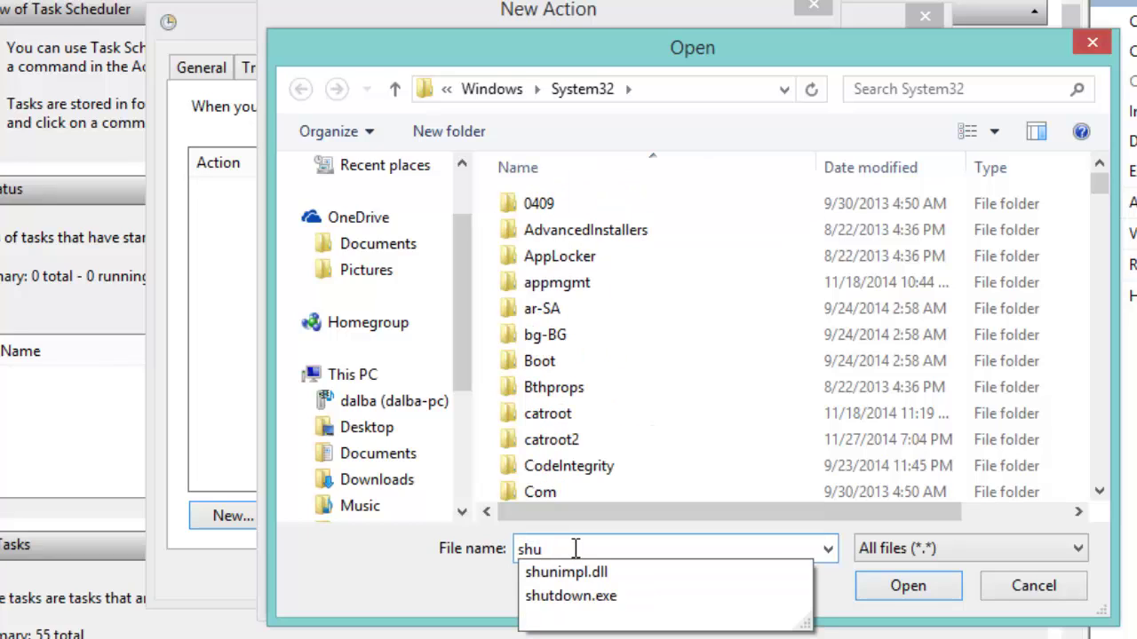
left_click(633, 600)
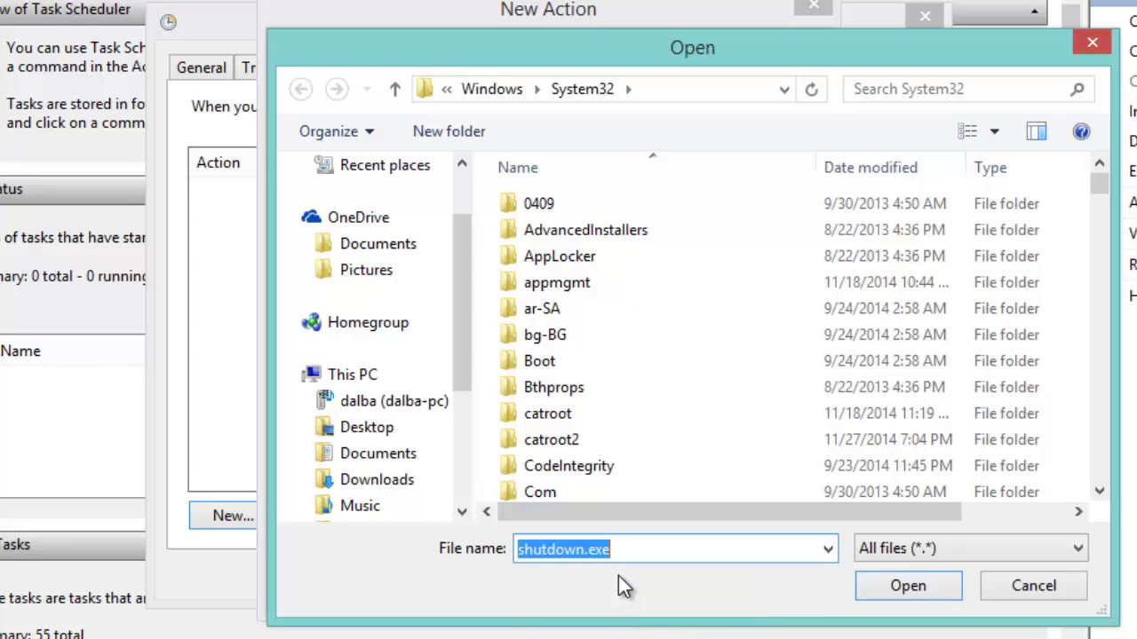
left_click(915, 594)
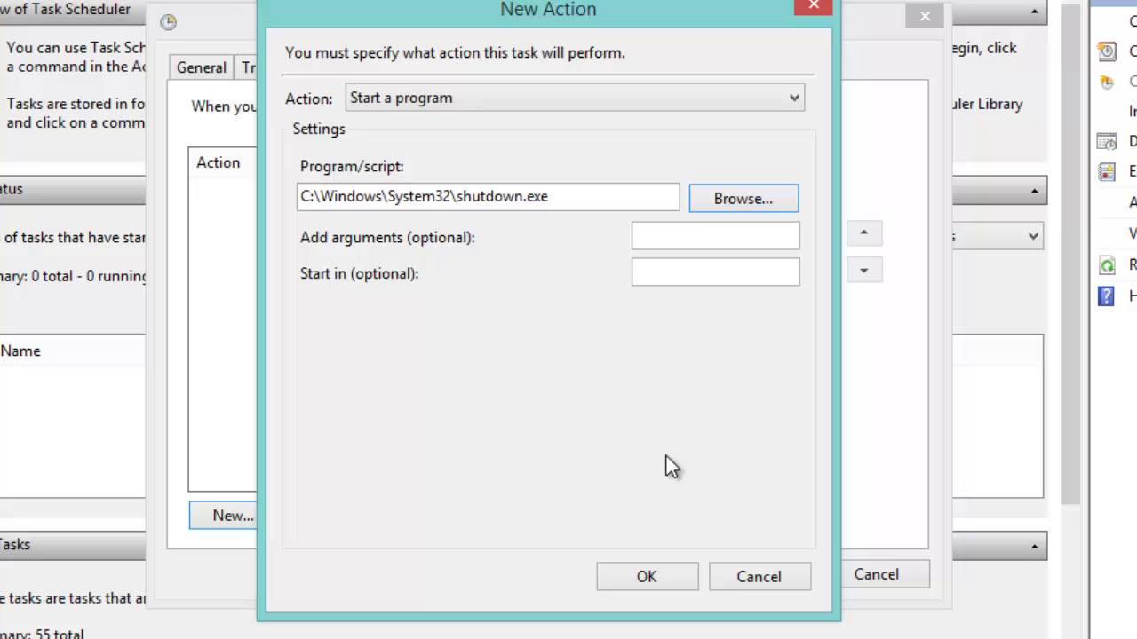
left_click(683, 579)
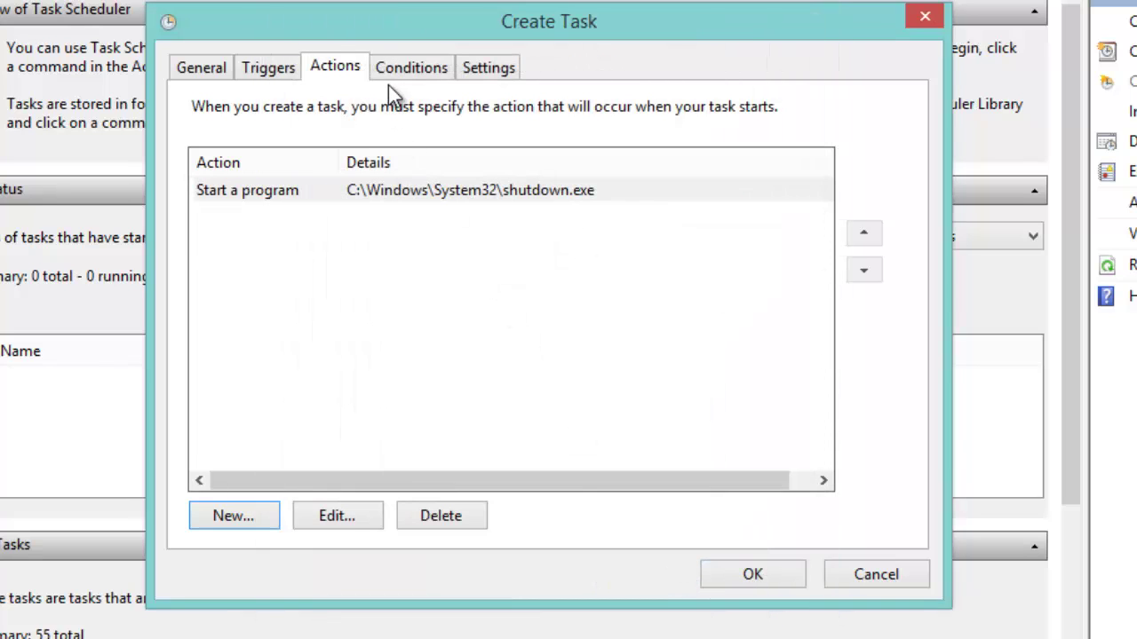
Make the task start only if the computer is idle for 30 minutes, and save the task
left_click(410, 71)
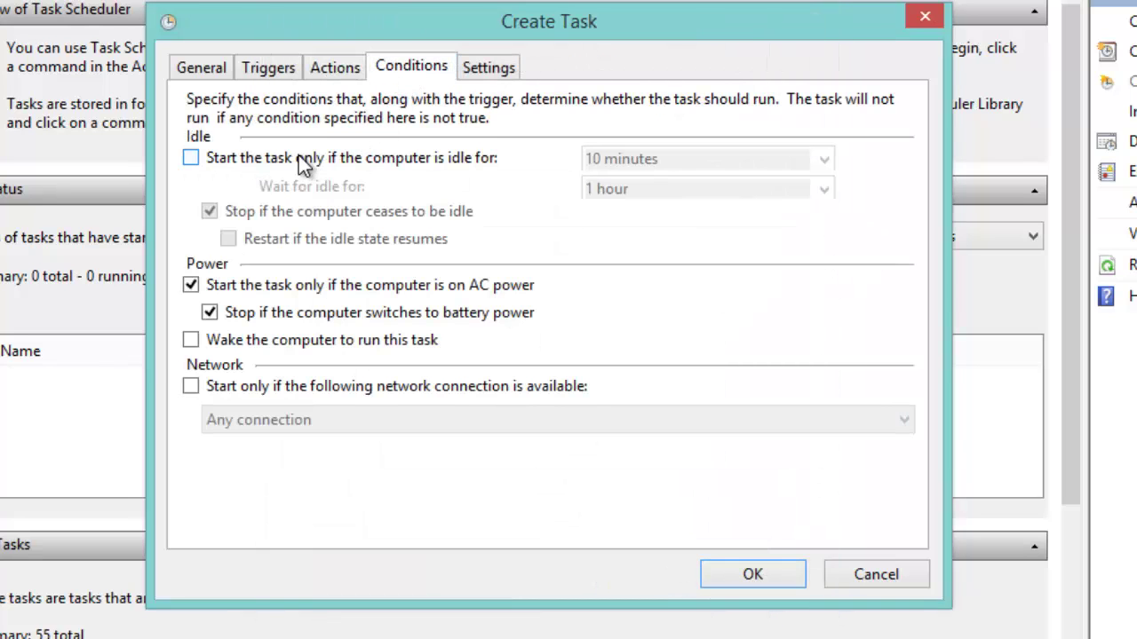
left_click(191, 157)
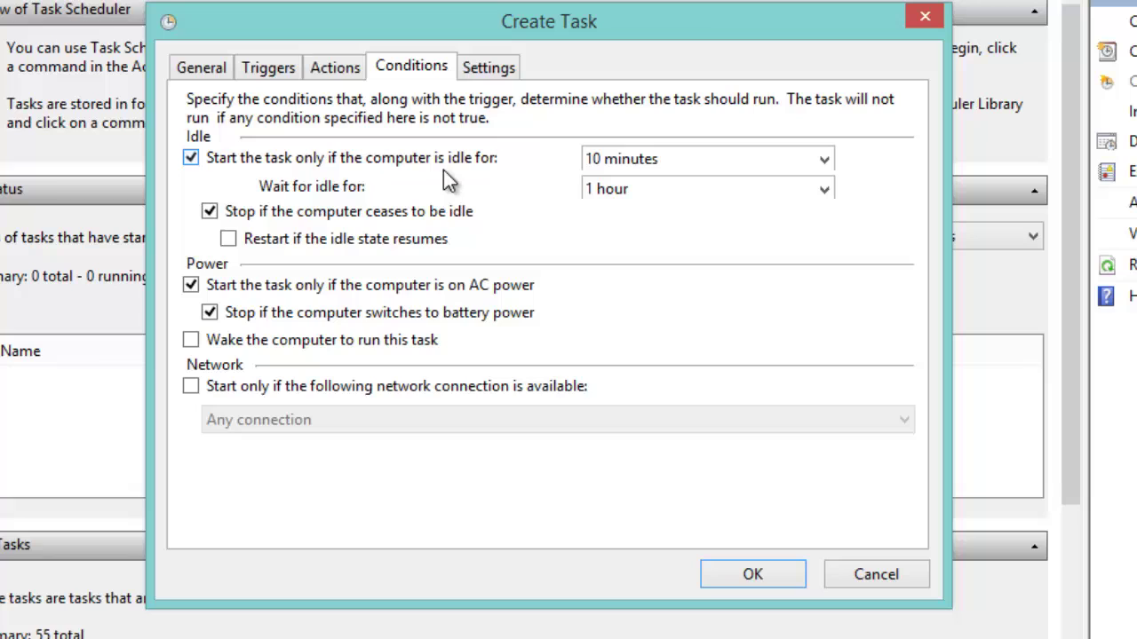
left_click(824, 159)
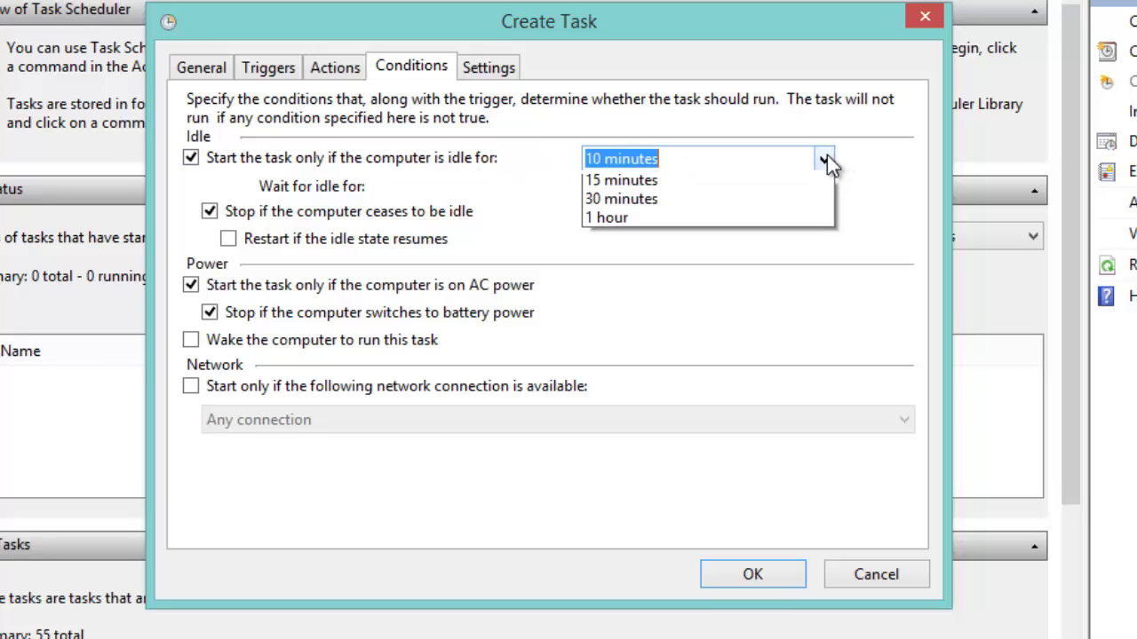
left_click(689, 260)
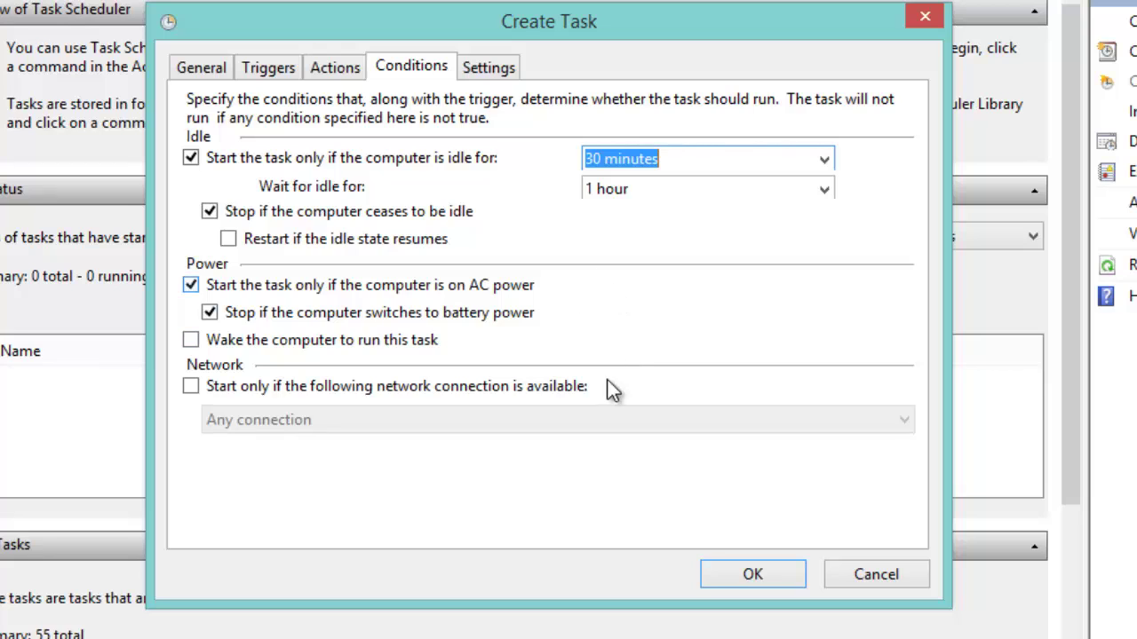
left_click(772, 573)
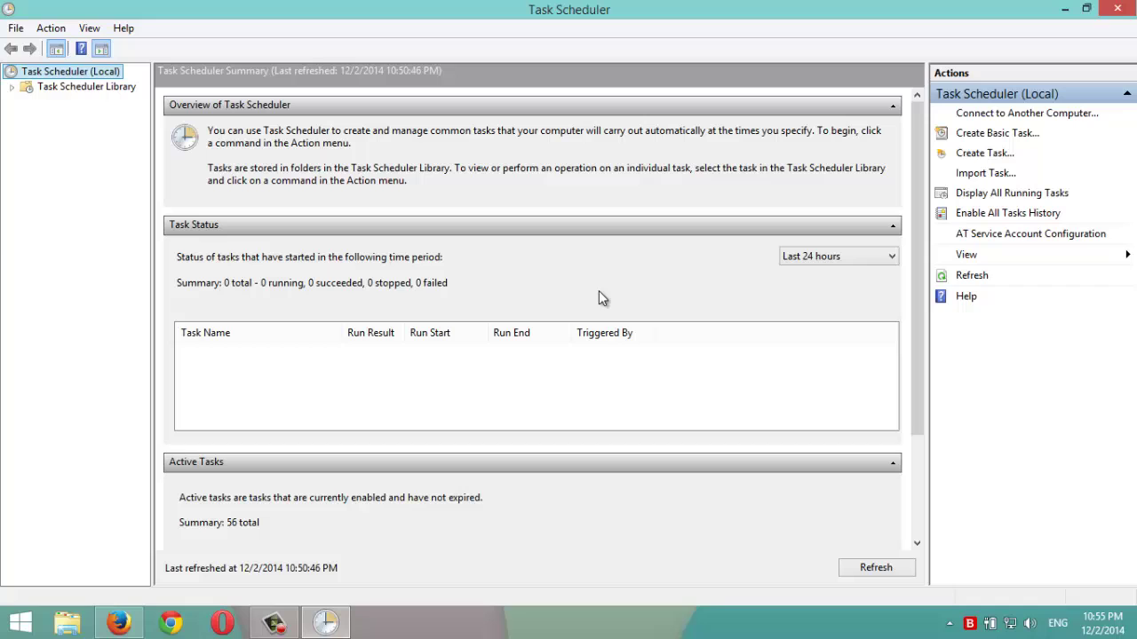
Find the Shutdown Computer task in the Task Scheduler Library and select it to view its details
left_click(64, 88)
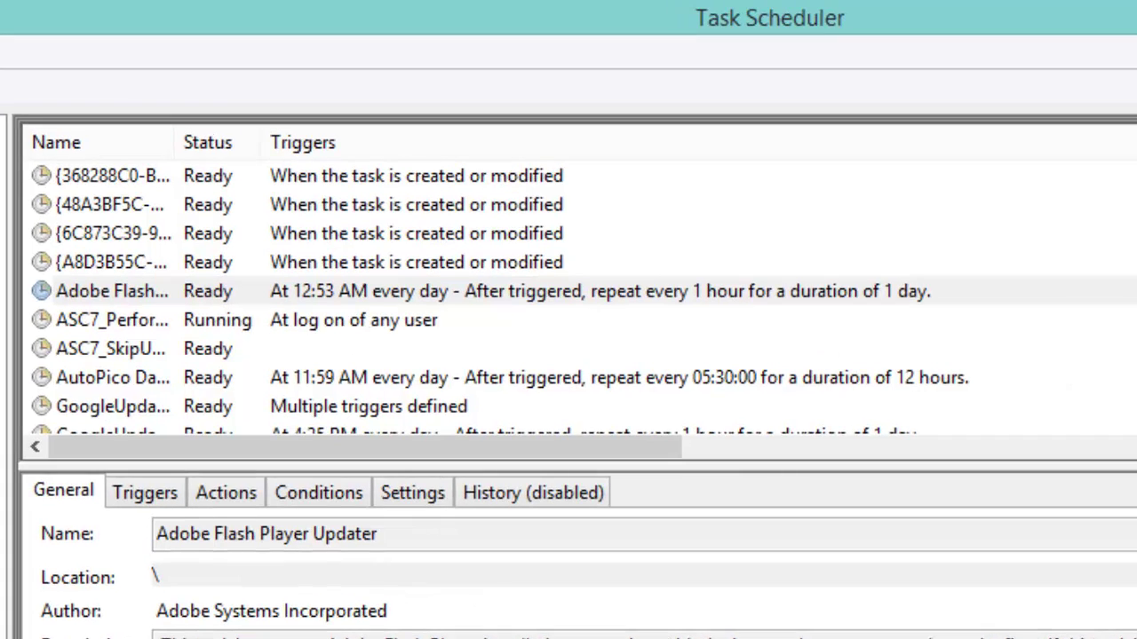
scroll(817, 400, "down", 4)
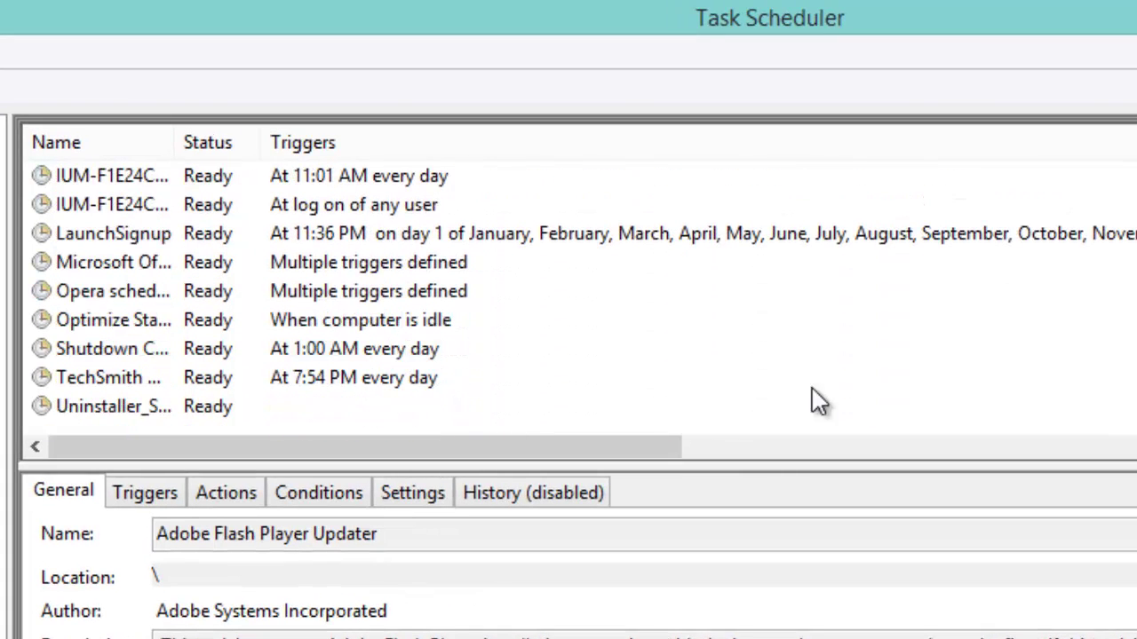
left_click(135, 349)
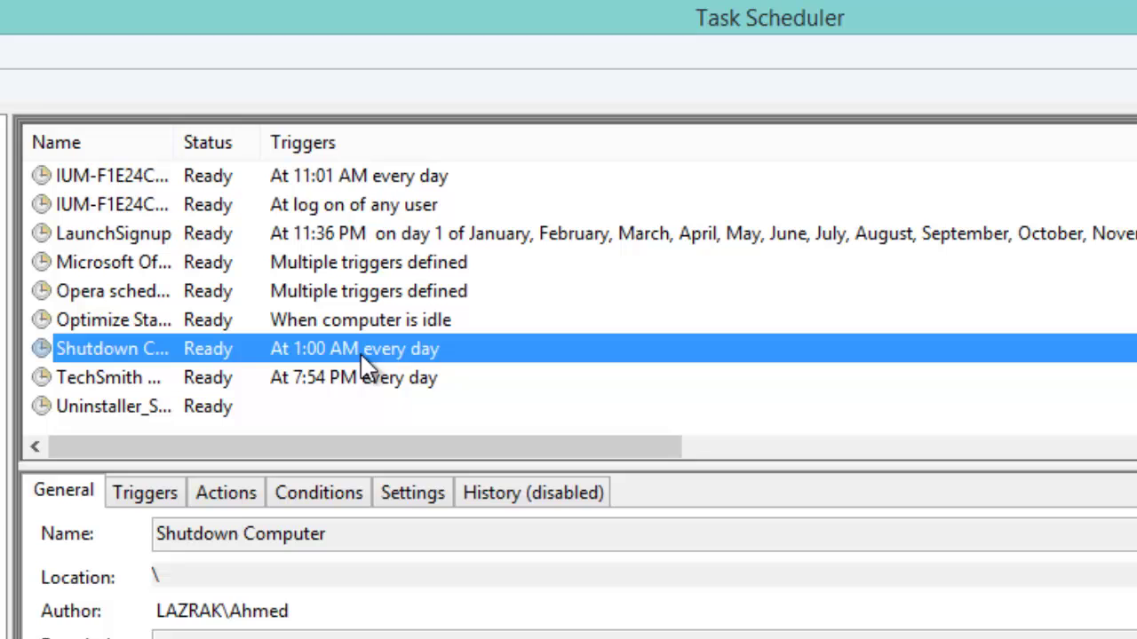